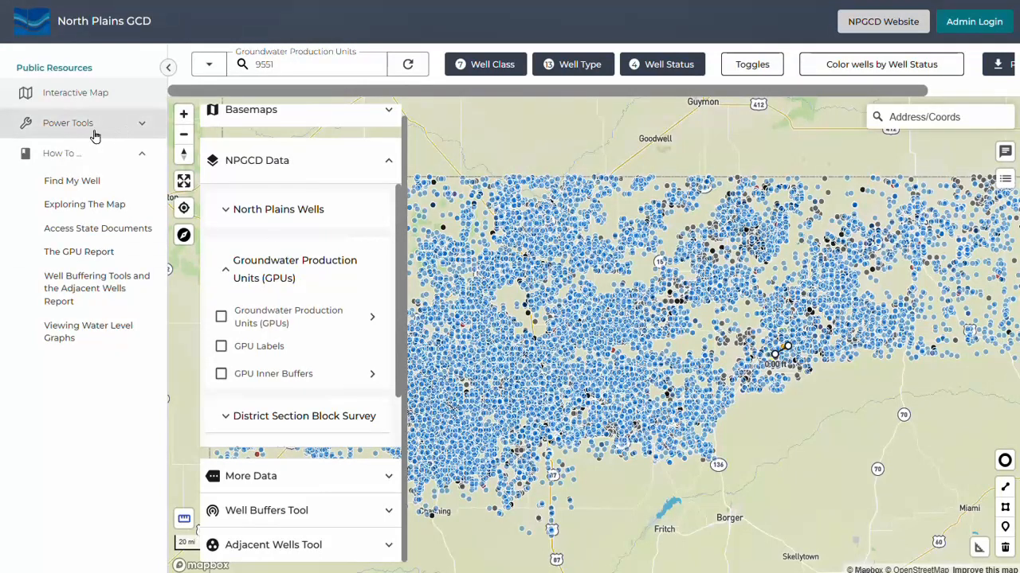
Step: Open the Adjacent Wells power tool and run a report for latitude 36.08745, longitude -101.22900 and a distance of 8800 yards
left_click(93, 136)
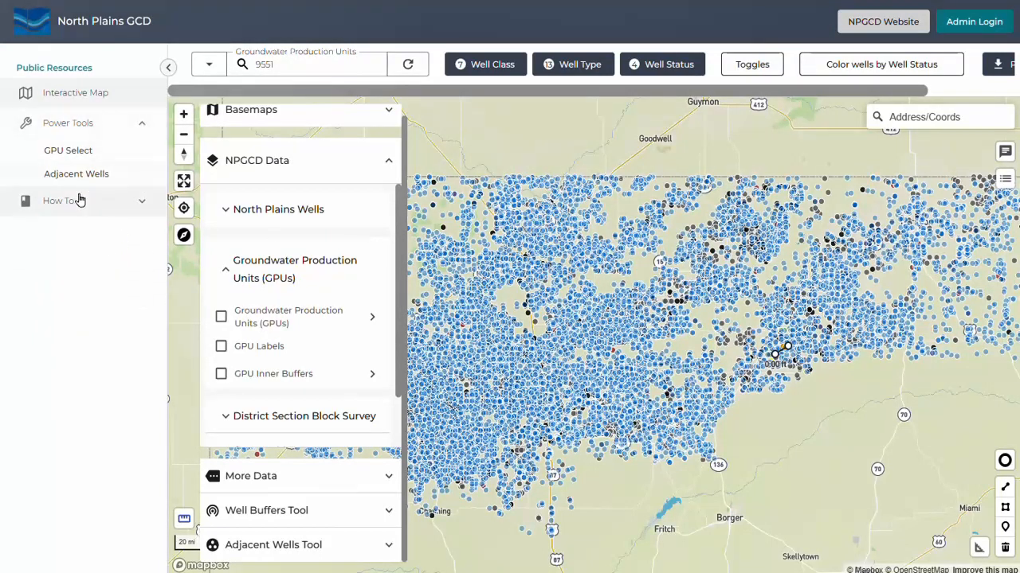
left_click(50, 175)
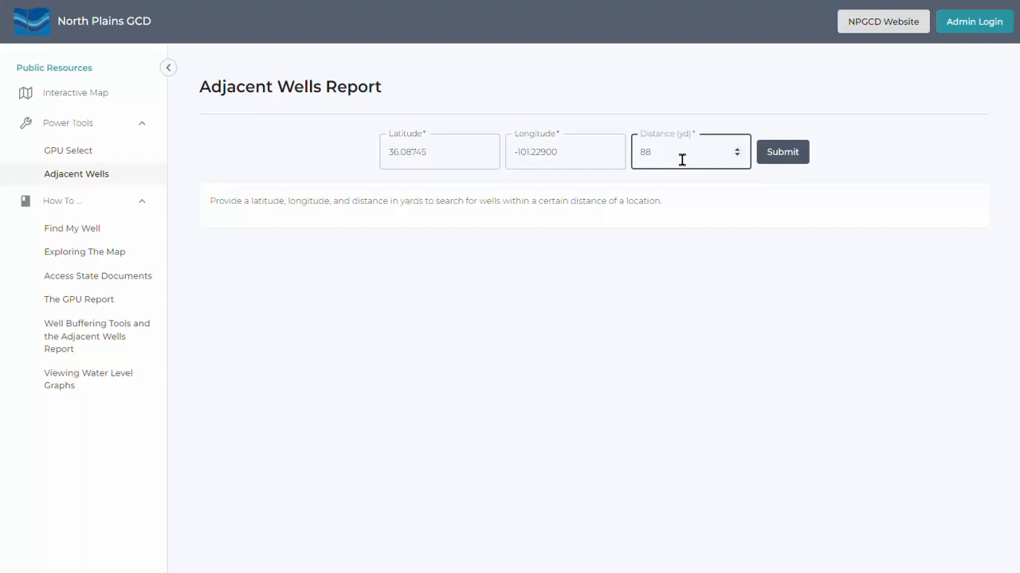
type("00")
left_click(767, 150)
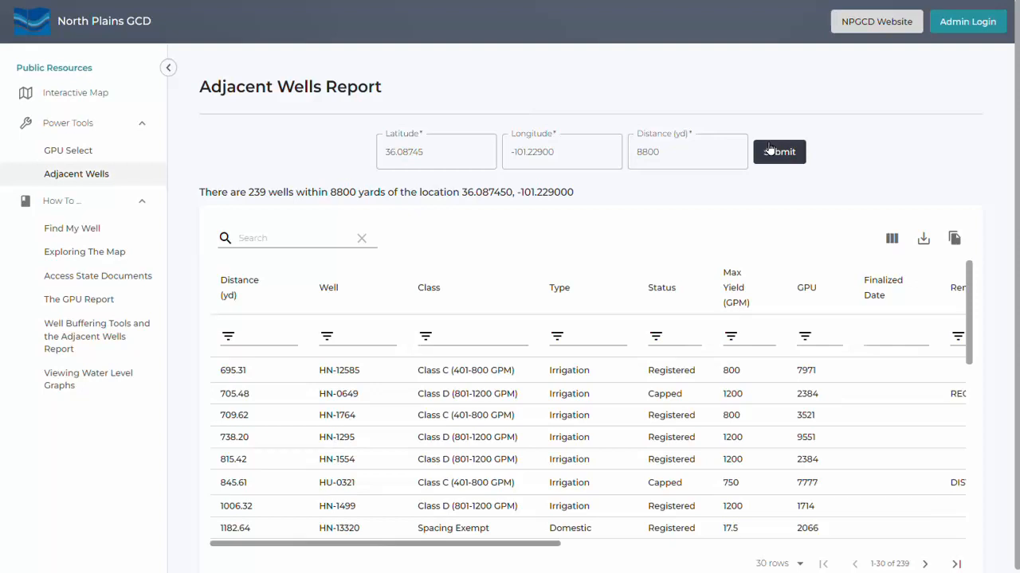
Step: Look through the listed wells and the remaining columns of the adjacent wells report
mouse_move(969, 306)
left_mouse_down()
mouse_move(984, 533)
mouse_move(973, 305)
left_mouse_up()
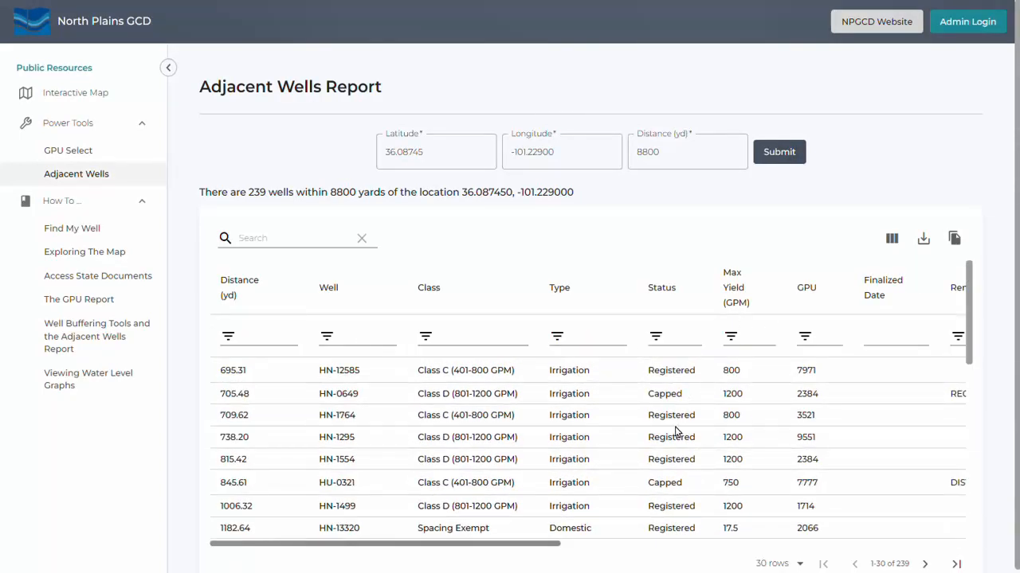
scroll(677, 430, "down", 5)
scroll(675, 430, "down", 1)
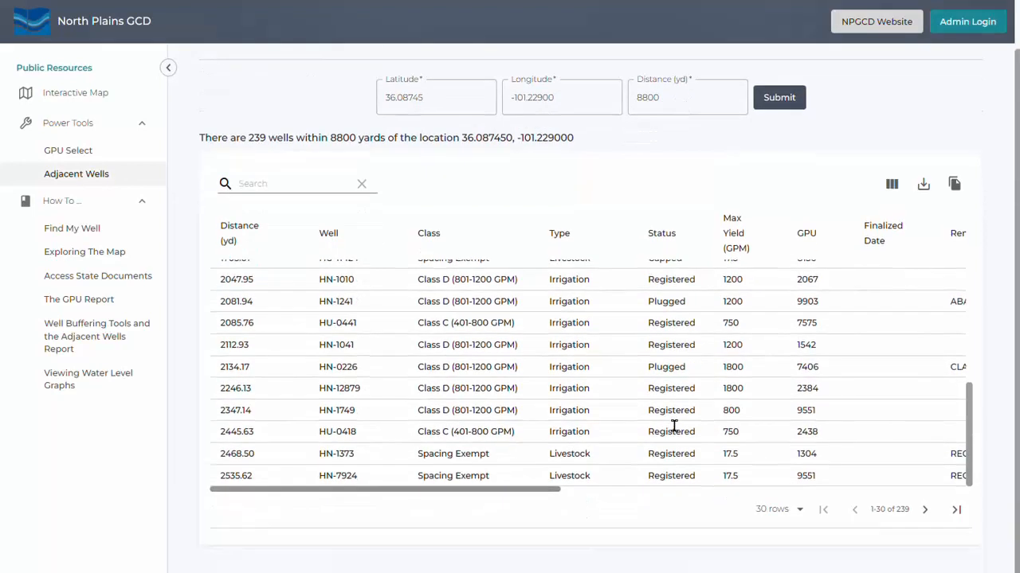
scroll(674, 426, "up", 1)
scroll(674, 426, "up", 5)
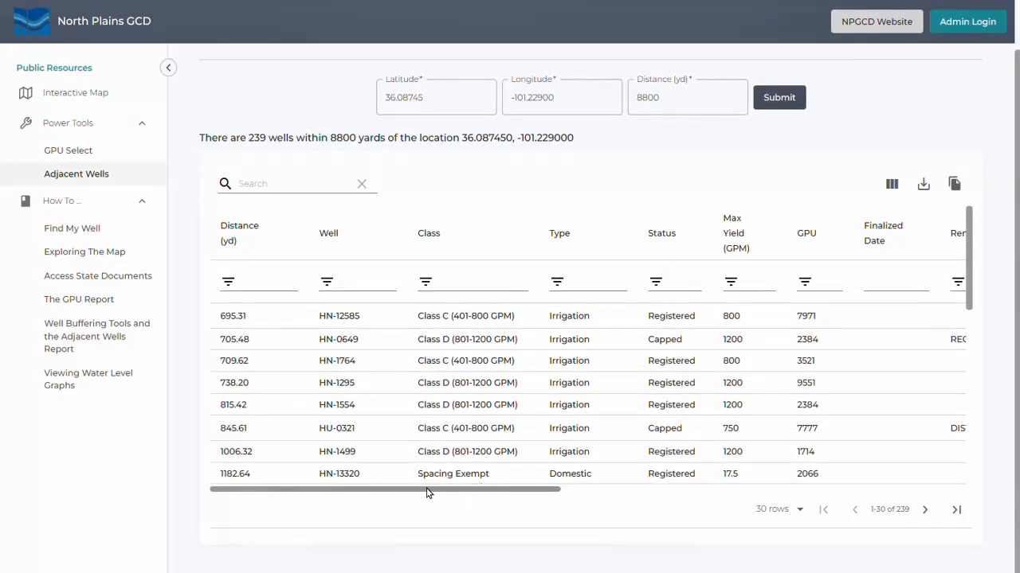
left_click_drag(427, 488, 794, 492)
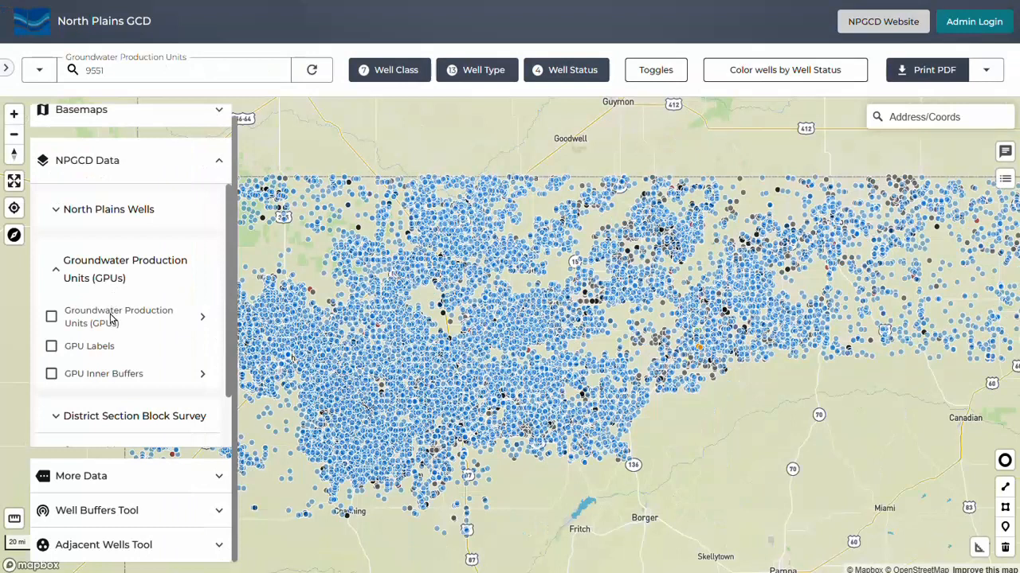
Step: Turn on the Groundwater Production Units (GPUs), GPU Labels and GPU Inner Buffers layers on the interactive map
scroll(57, 328, "up", 1)
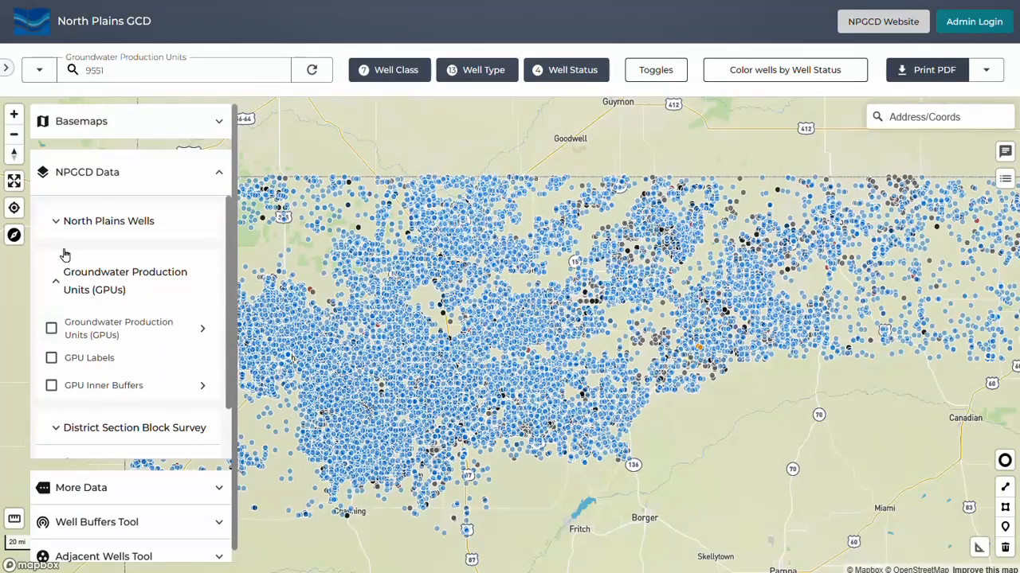
left_click(51, 329)
scroll(51, 329, "down", 3)
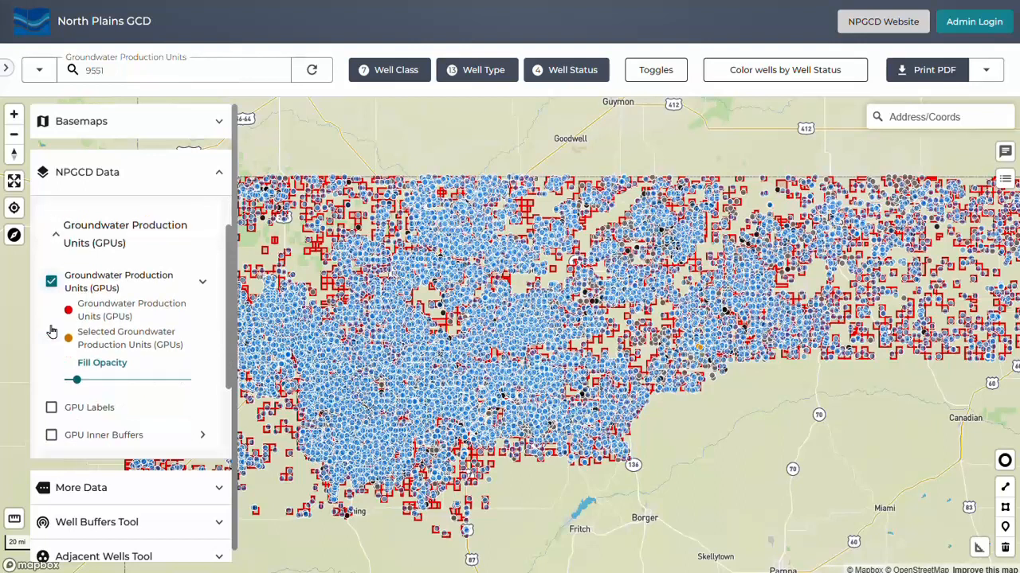
left_click(51, 318)
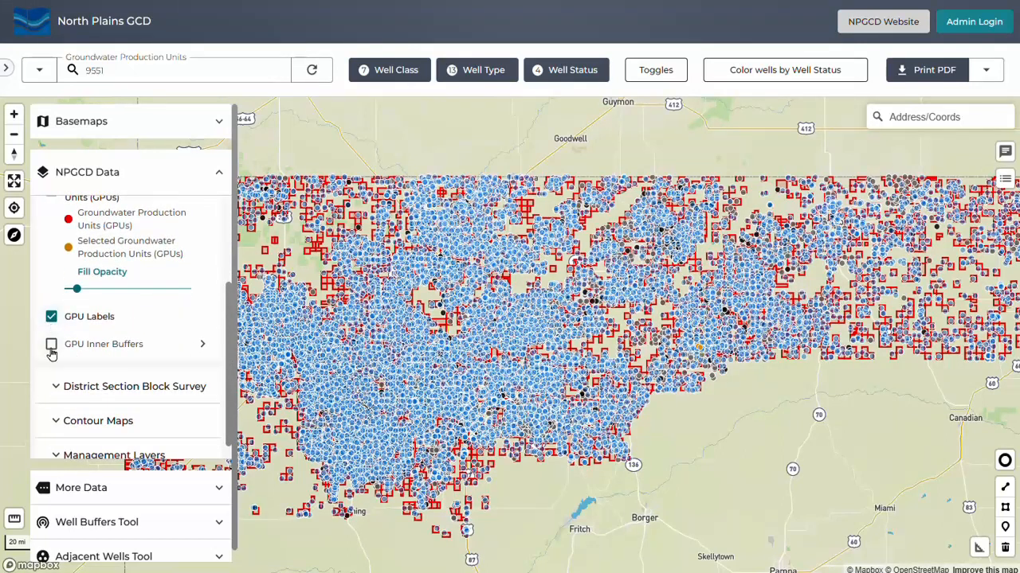
left_click(51, 348)
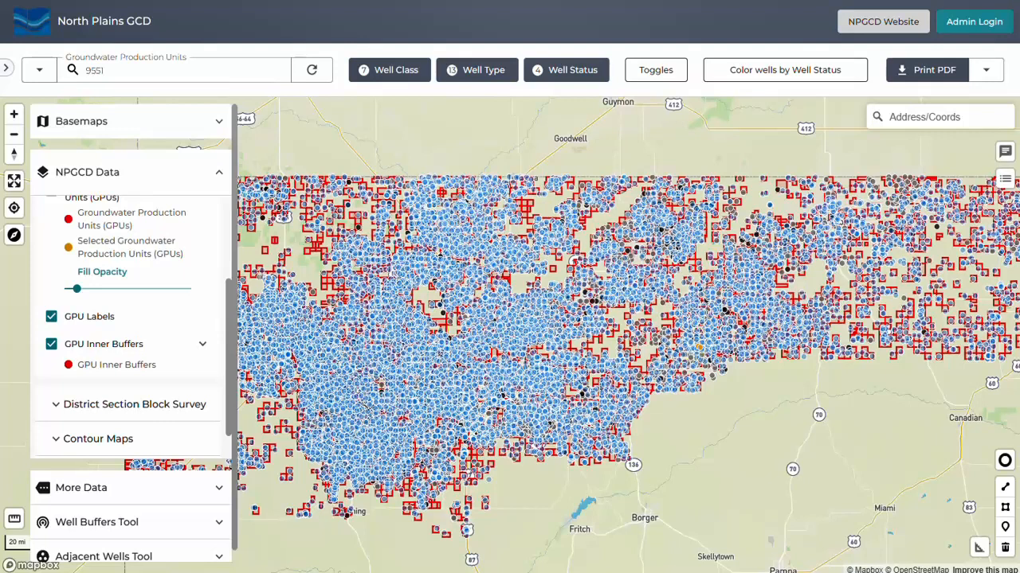
Step: Show the NPGCD Wells status legend and turn on the Well Class Buffers layer under North Plains Wells
scroll(155, 371, "up", 3)
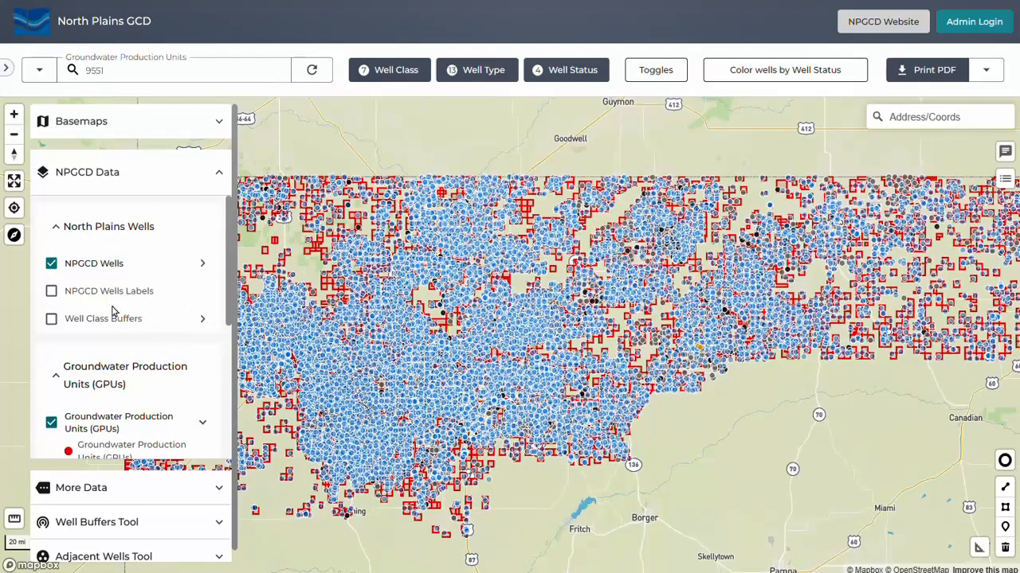
left_click(196, 261)
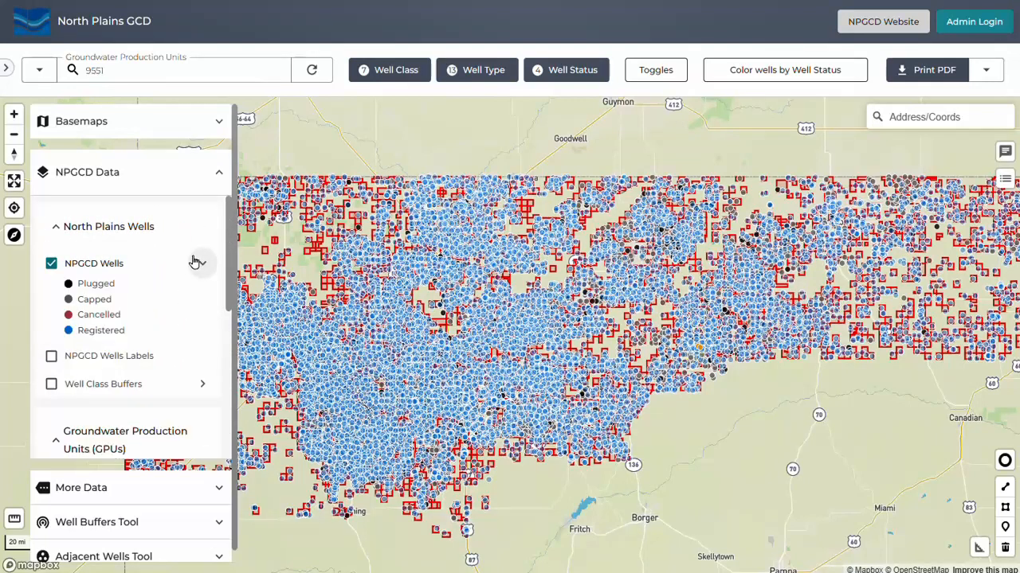
left_click(51, 383)
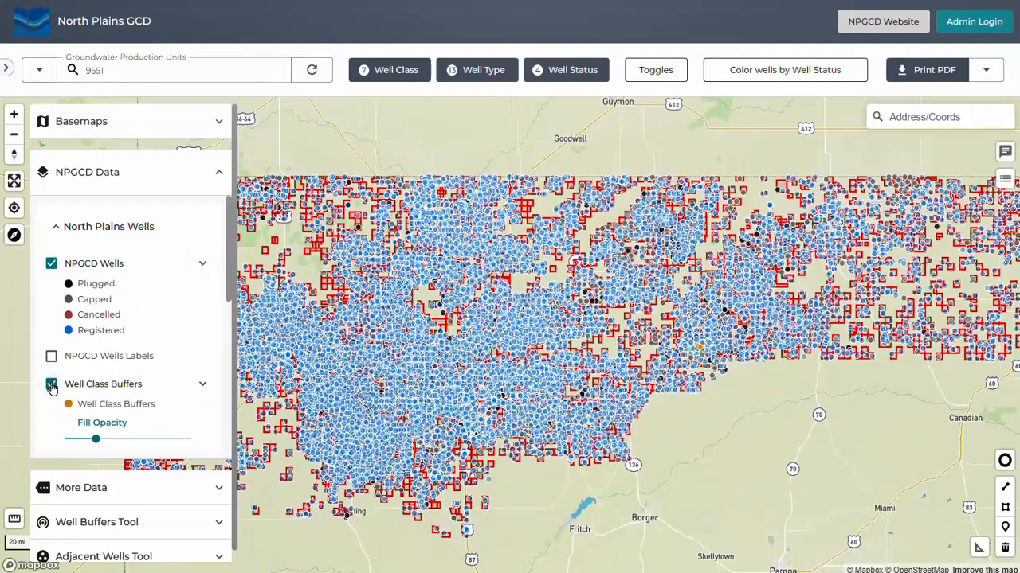
scroll(117, 276, "down", 2)
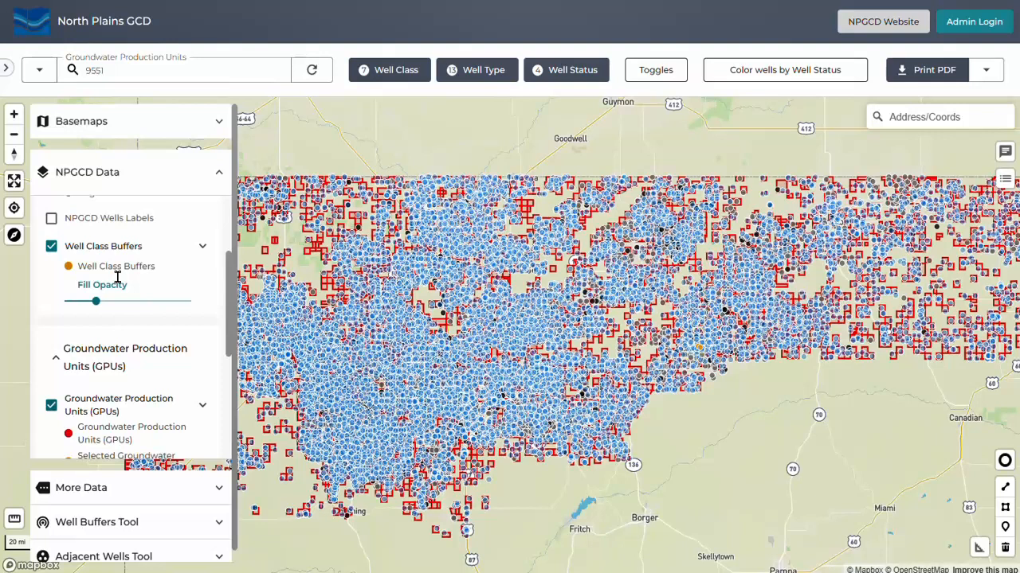
scroll(117, 277, "up", 1)
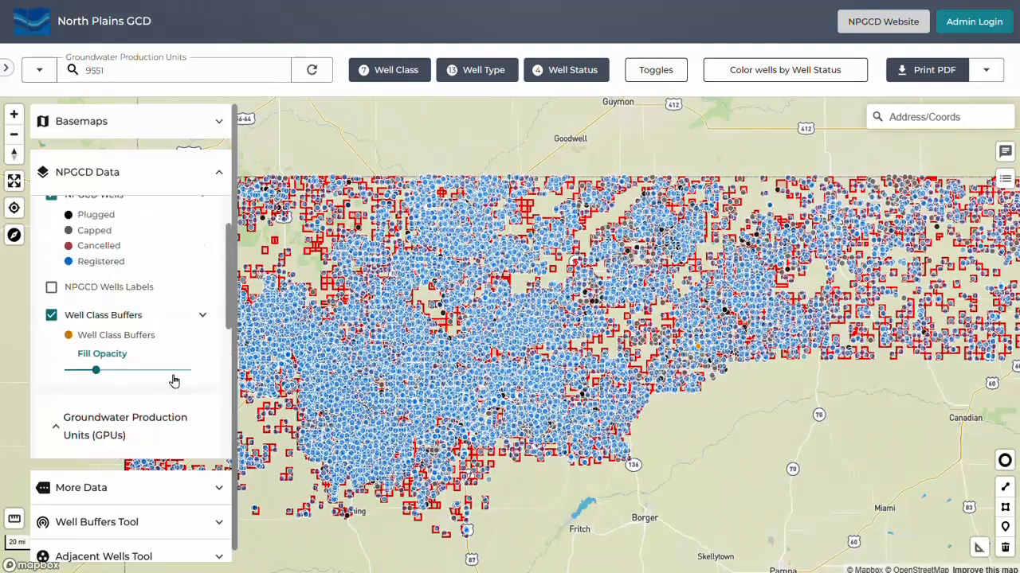
Step: Locate GPU 9551 on the map through the Groundwater Production Units search and collapse the NPGCD Data layer list
left_click(133, 71)
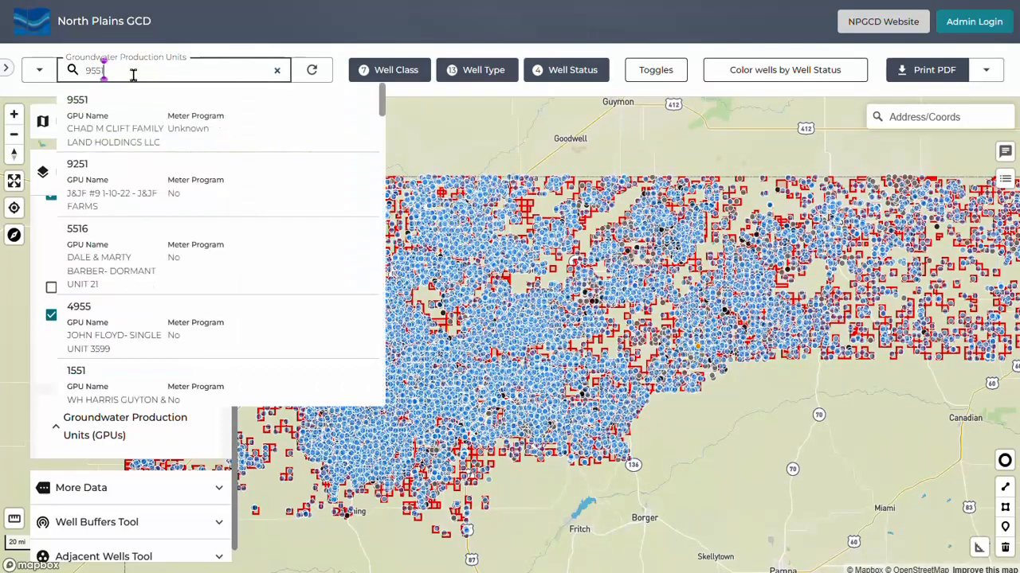
left_click(103, 112)
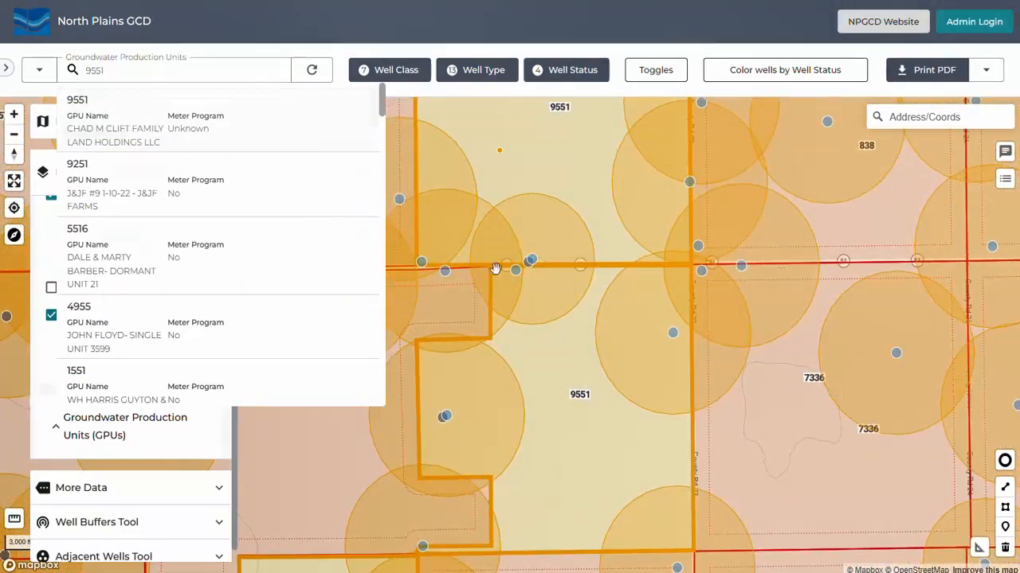
left_click_drag(515, 232, 561, 394)
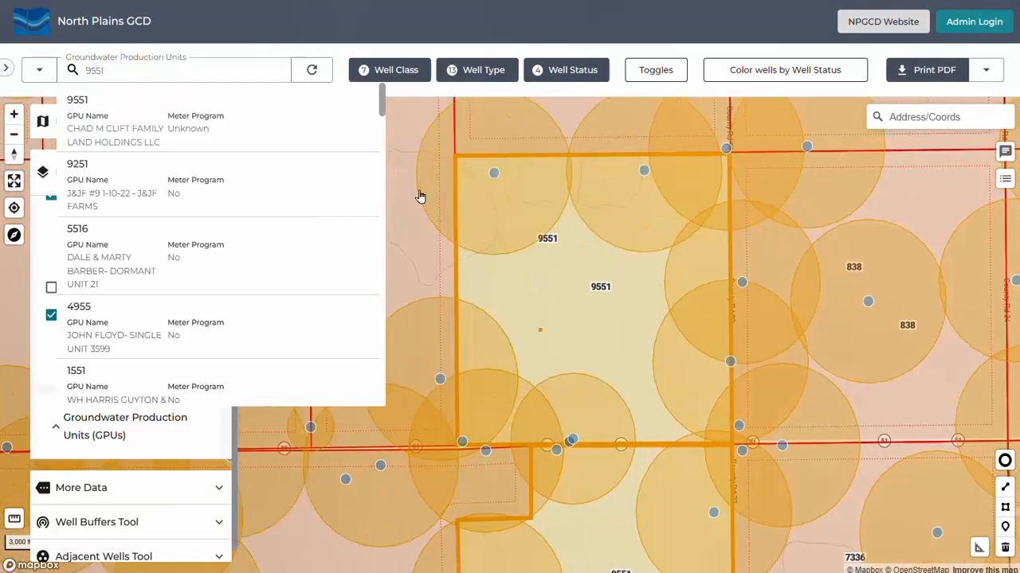
left_click(308, 44)
left_click(221, 179)
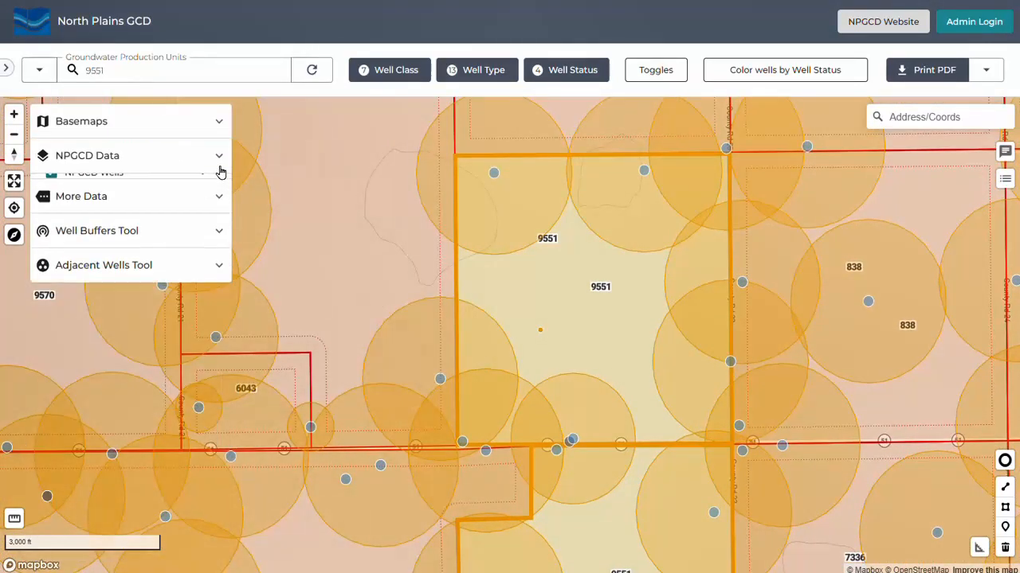
Step: Open the Well Buffers Tool and pick a location inside GPU 9551 at about latitude 36.08798, longitude -101.22790
left_click(80, 227)
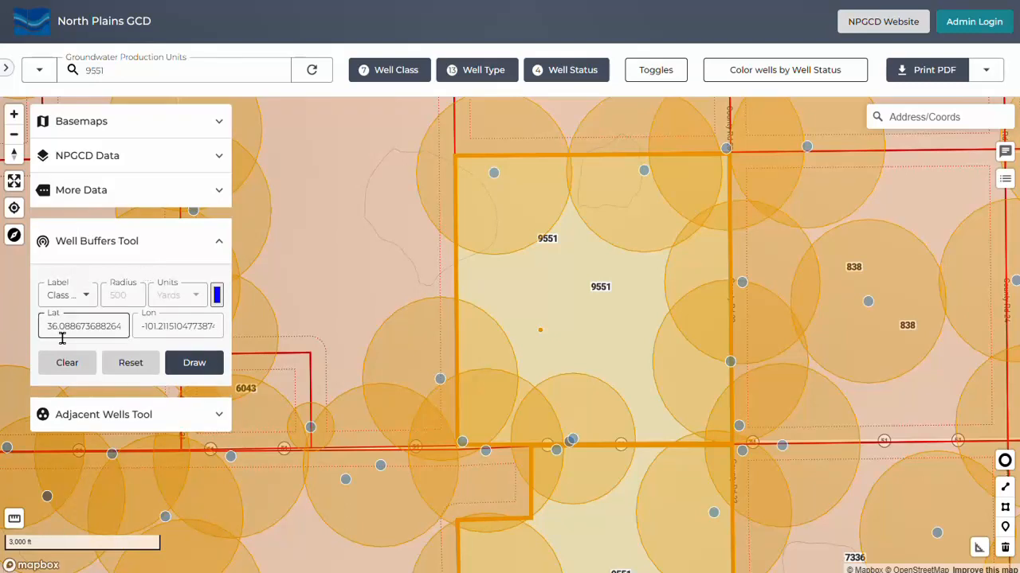
left_click(88, 296)
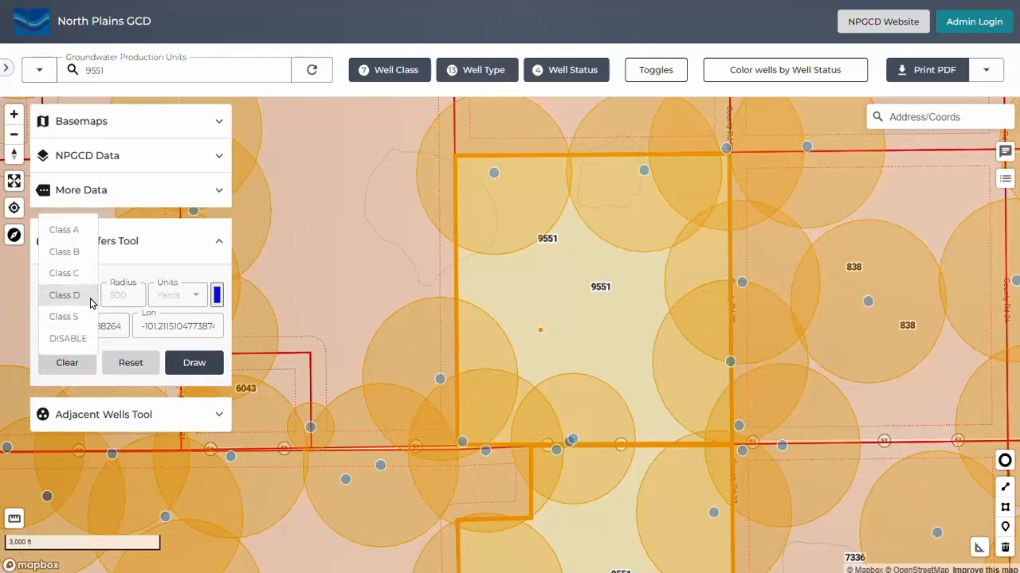
left_click(123, 298)
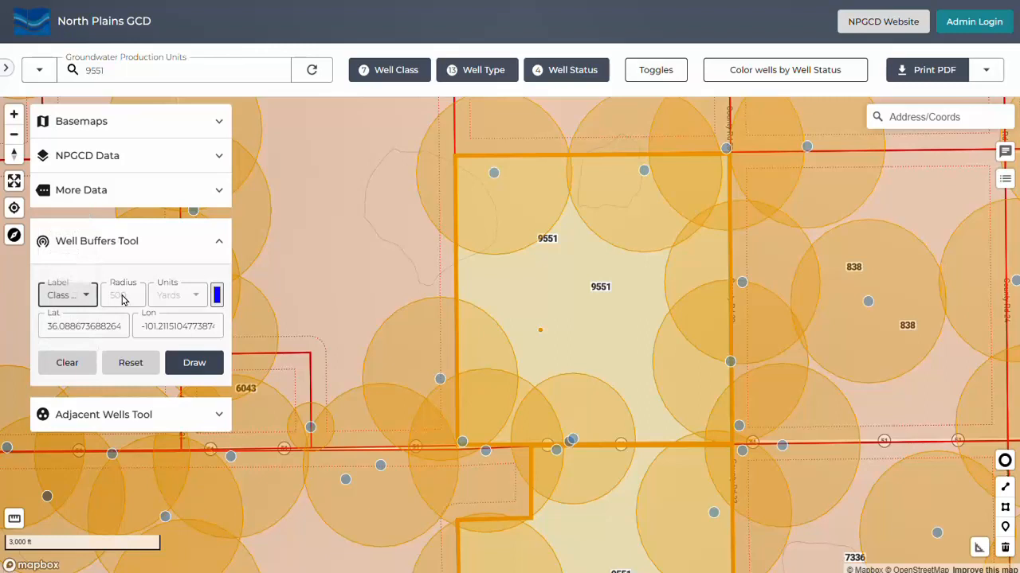
left_click(169, 297)
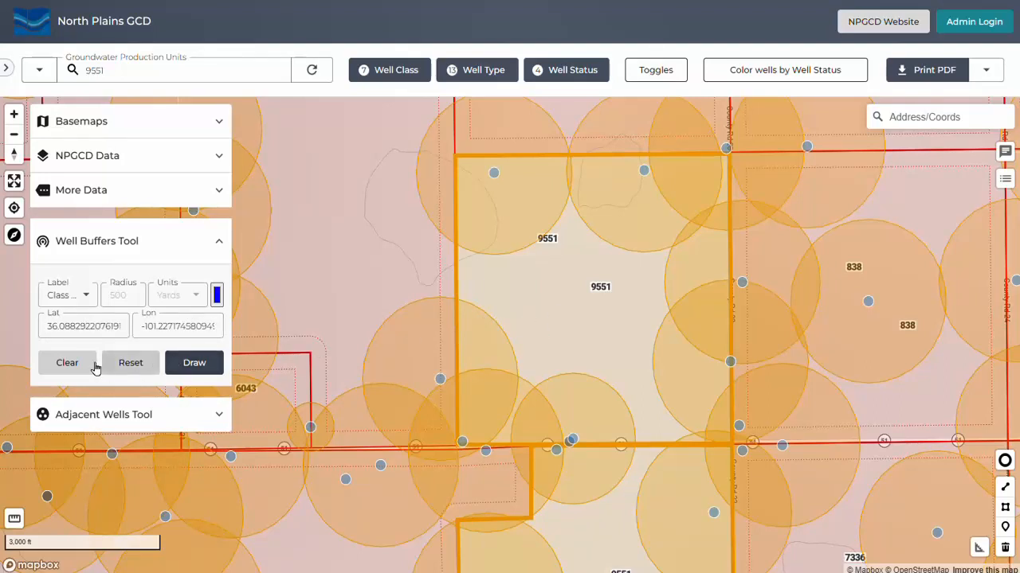
left_click(86, 326)
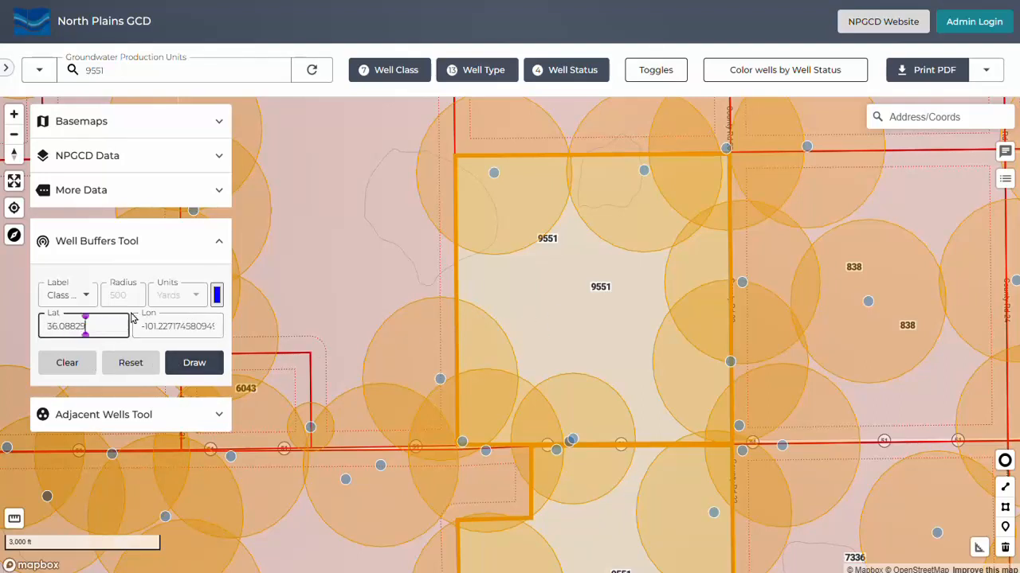
left_click(556, 321)
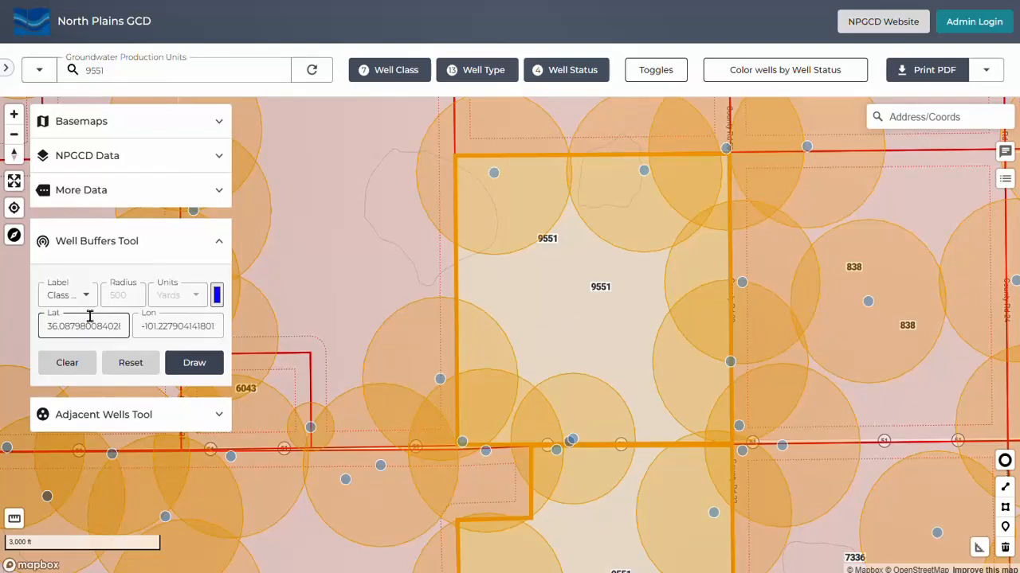
Step: Draw a Class D well buffer in the southern part of GPU 9551 at about latitude 36.08532, longitude -101.22568
left_click(63, 301)
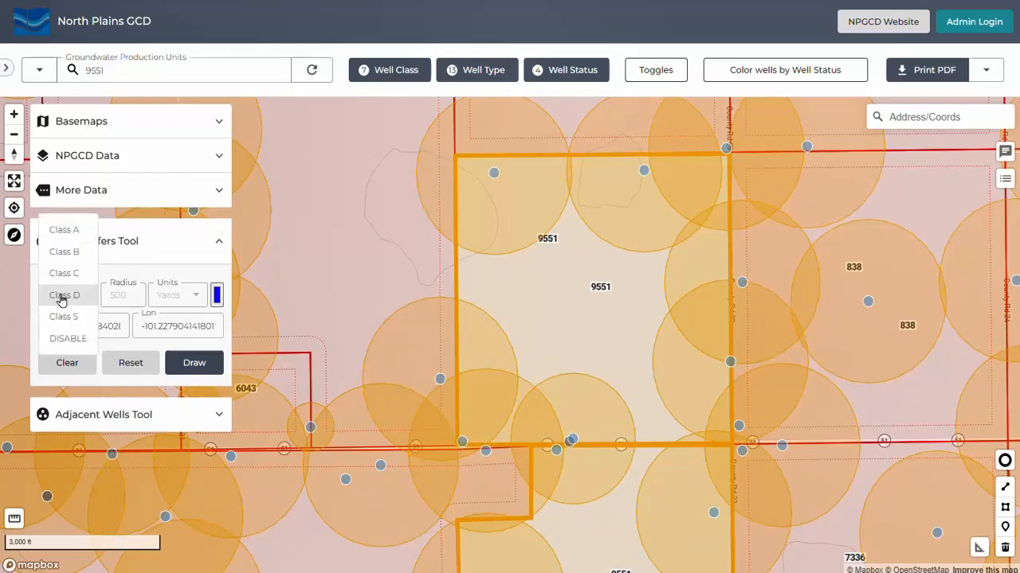
left_click(62, 297)
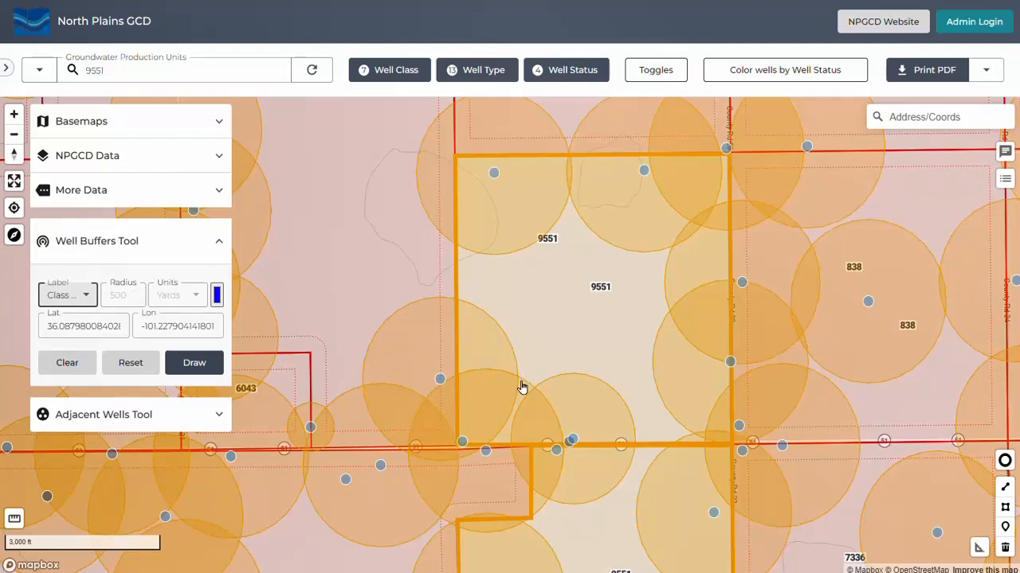
left_click(593, 374)
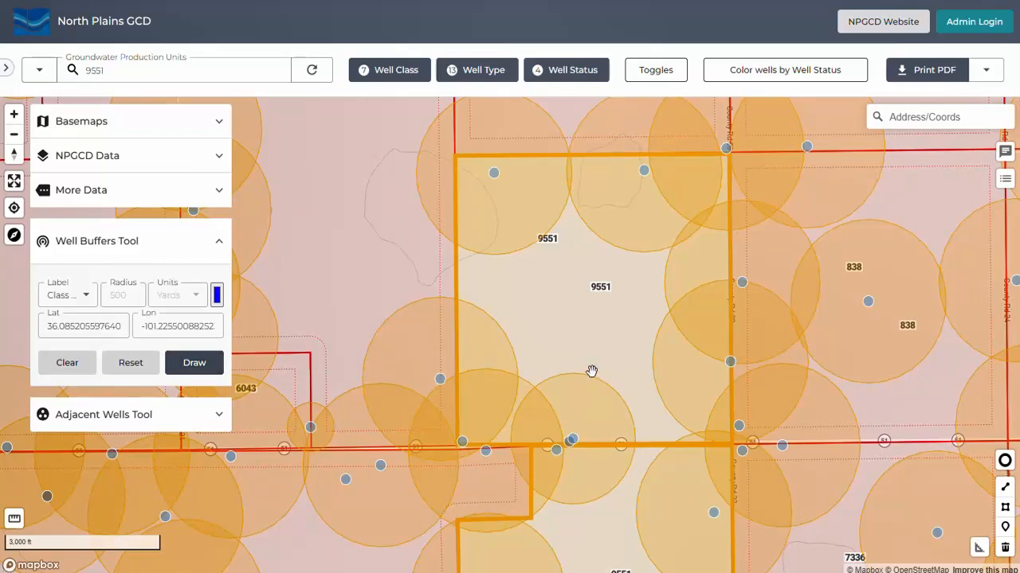
scroll(591, 371, "up", 5)
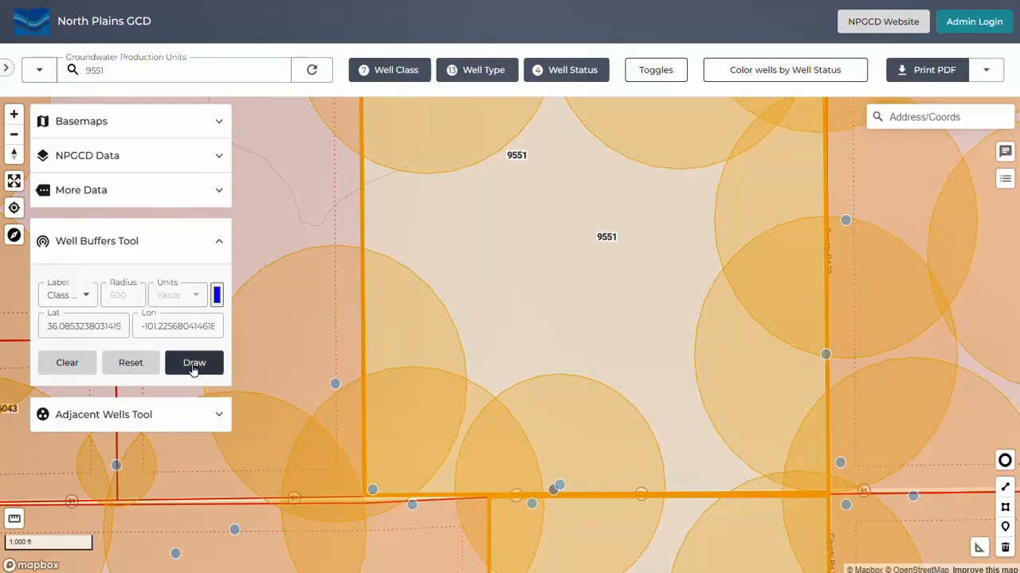
left_click(193, 369)
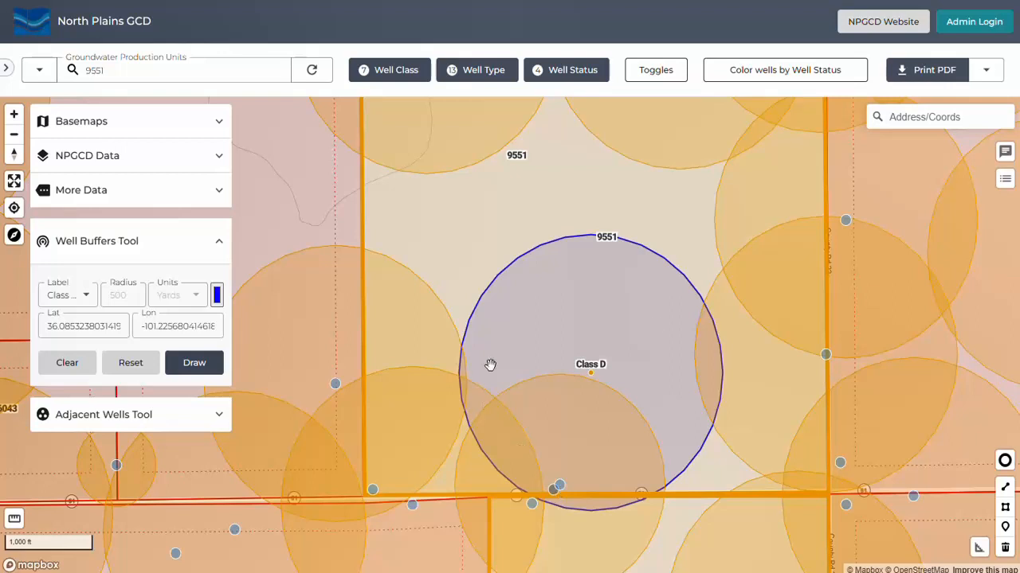
Step: Draw three more Class D well buffers inside GPU 9551, one near the centre and one each in the northeast and northwest
left_click(608, 333)
left_click(192, 368)
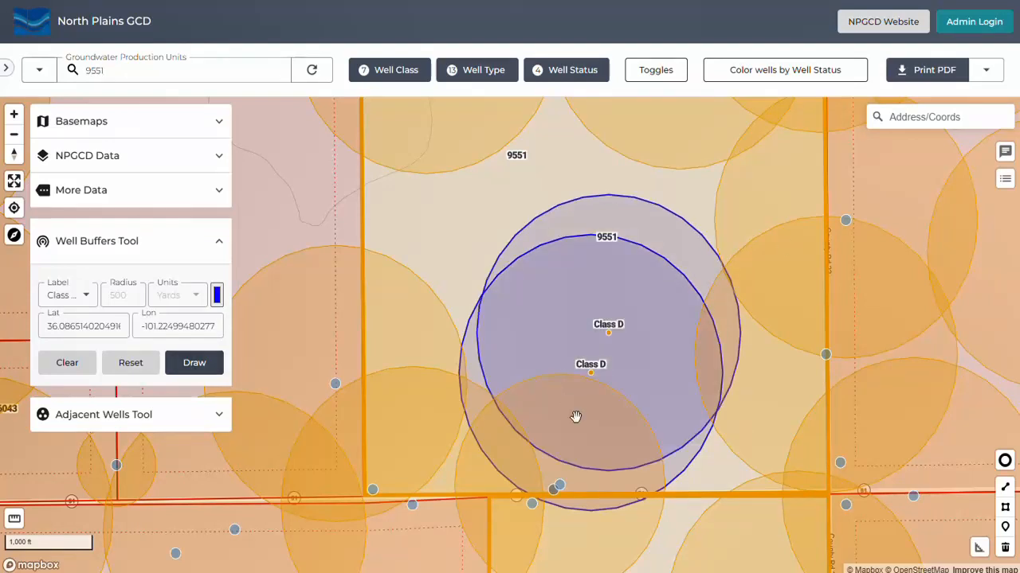
left_click(698, 200)
left_click(210, 375)
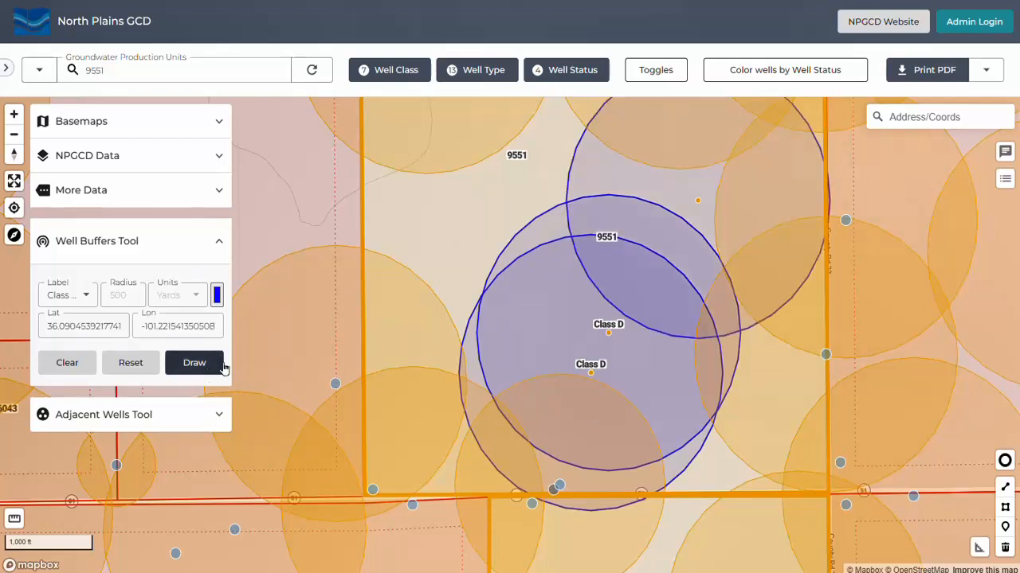
left_click(484, 206)
left_click(187, 364)
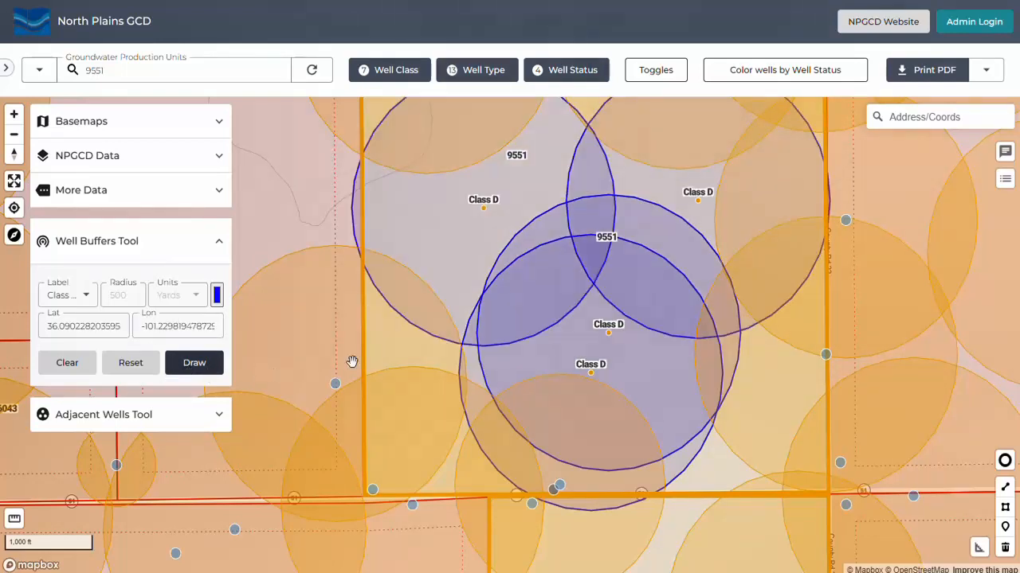
Step: Pick a southeastern spot at about latitude 36.08495, longitude -101.22246, clear all drawn buffers, and leave one Class D buffer there
left_click(674, 386)
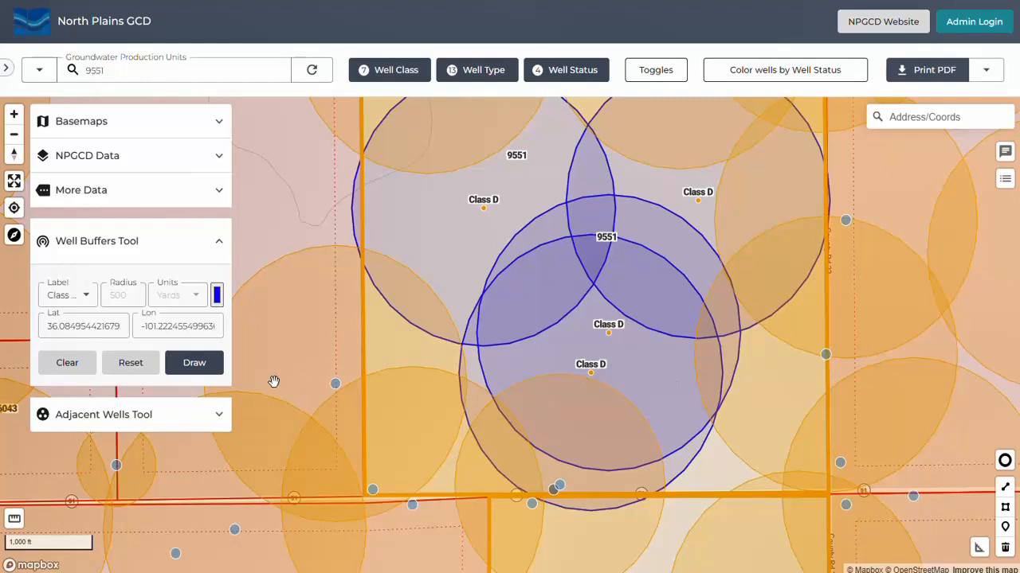
left_click(209, 376)
left_click(67, 368)
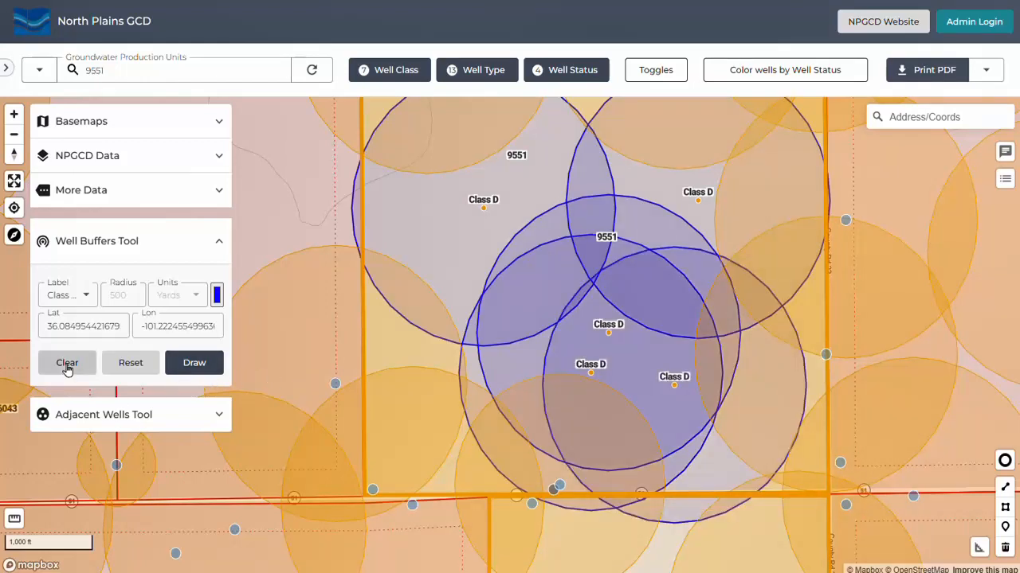
left_click(192, 364)
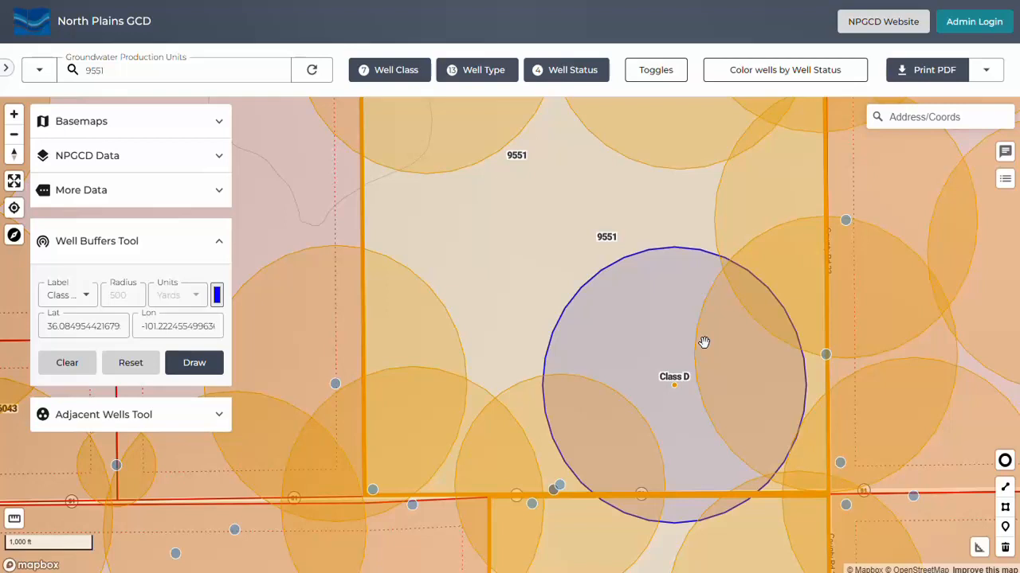
Step: Collapse the Well Buffers Tool and open the Adjacent Wells Tool with the area around GPU 9551 in view
left_click(940, 75)
left_click(564, 367)
scroll(433, 291, "down", 5)
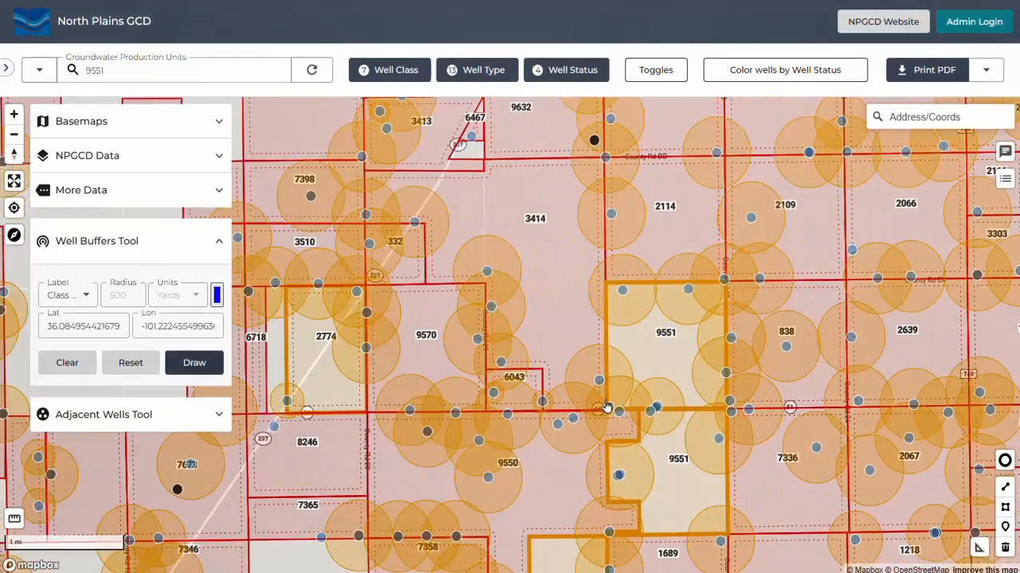
left_click(218, 240)
left_click(211, 266)
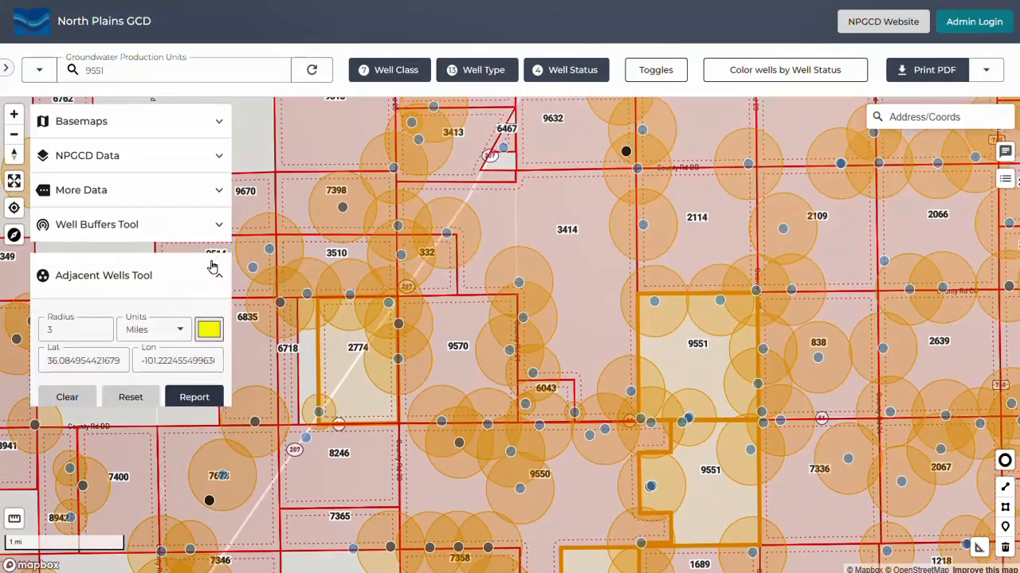
Step: Switch the adjacent wells search radius units to Acres and back to Miles
left_click_drag(402, 353, 511, 346)
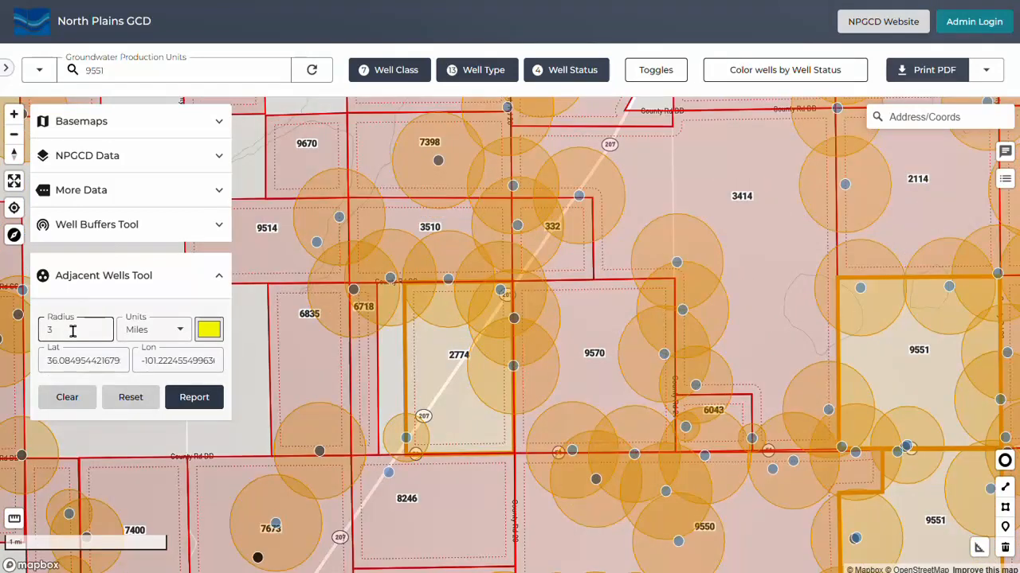
left_click(175, 335)
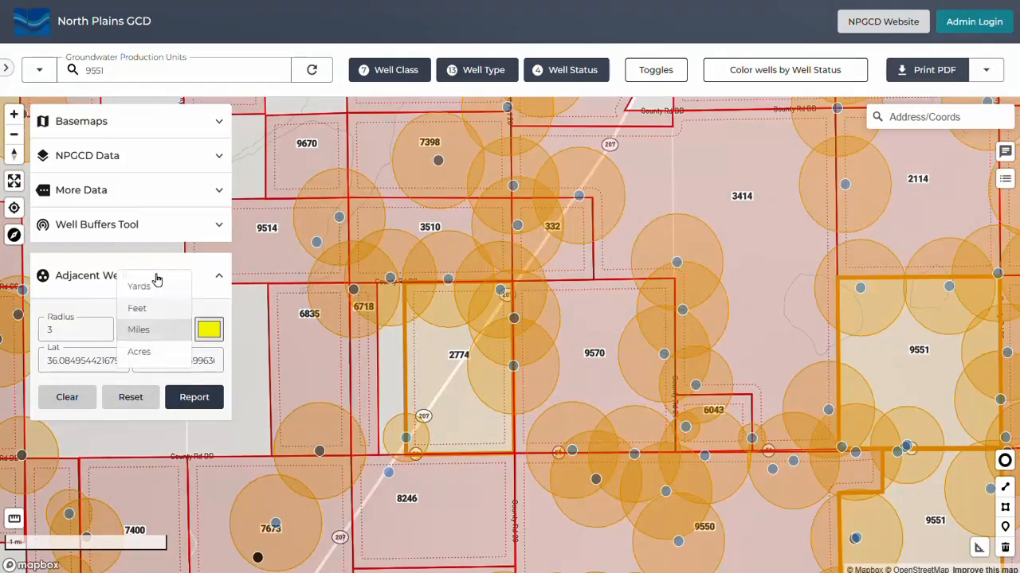
left_click(145, 356)
left_click(150, 330)
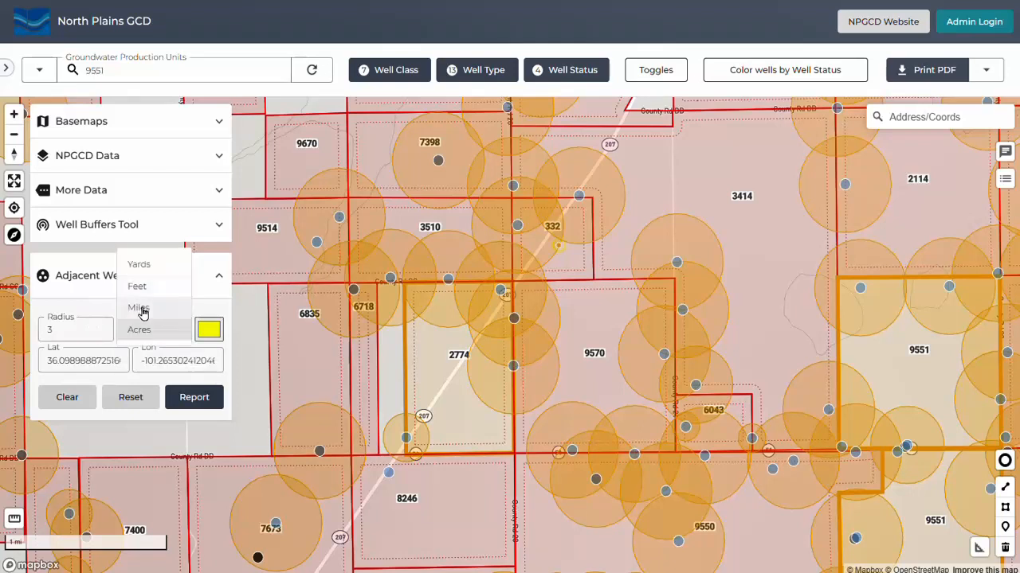
left_click(144, 309)
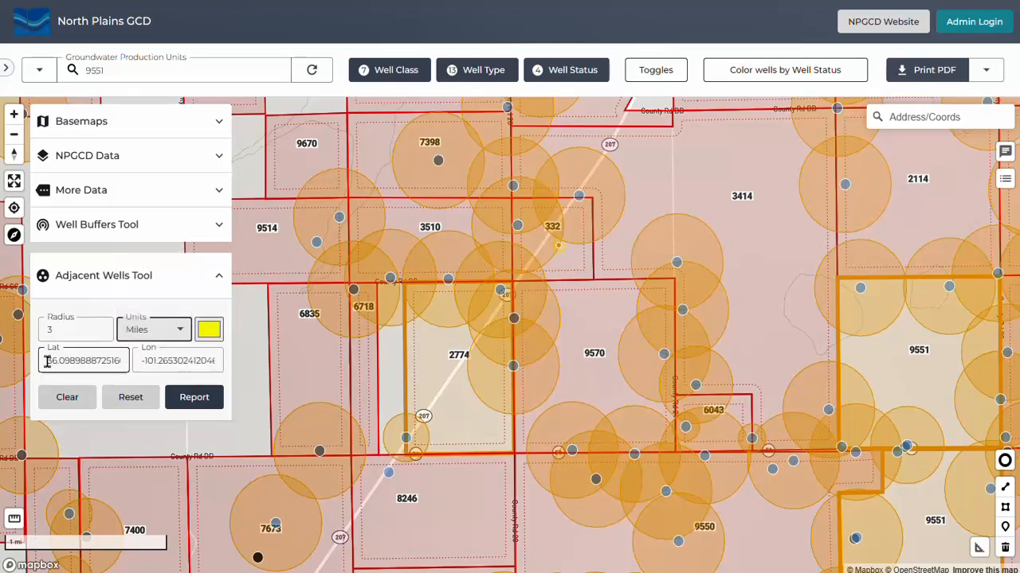
Step: Pick a location inside GPU 9551 at about latitude 36.08873, longitude -101.22534, and generate the adjacent wells report for a 3-mile radius
left_click_drag(45, 360, 111, 360)
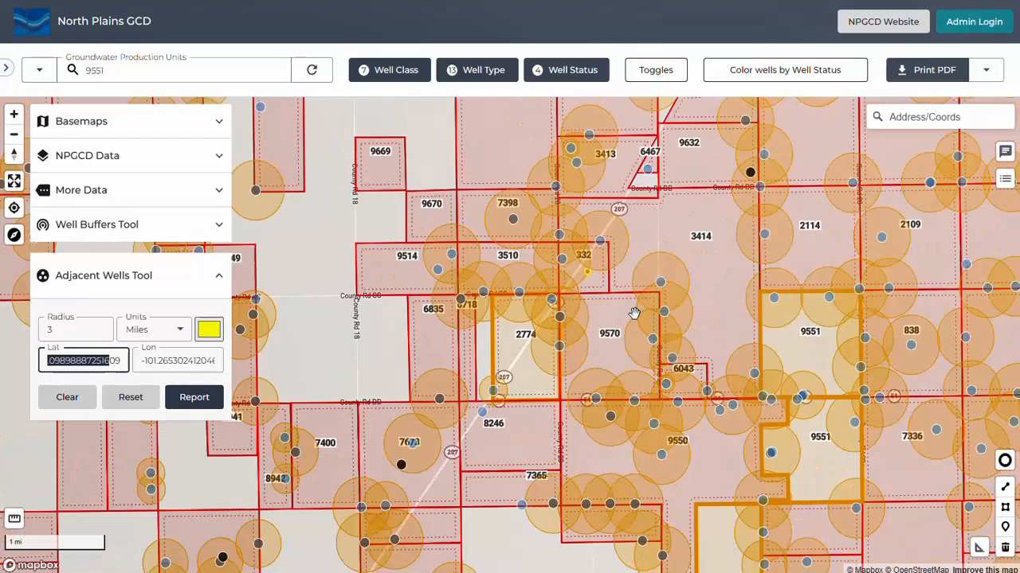
scroll(632, 309, "down", 3)
left_click(773, 333)
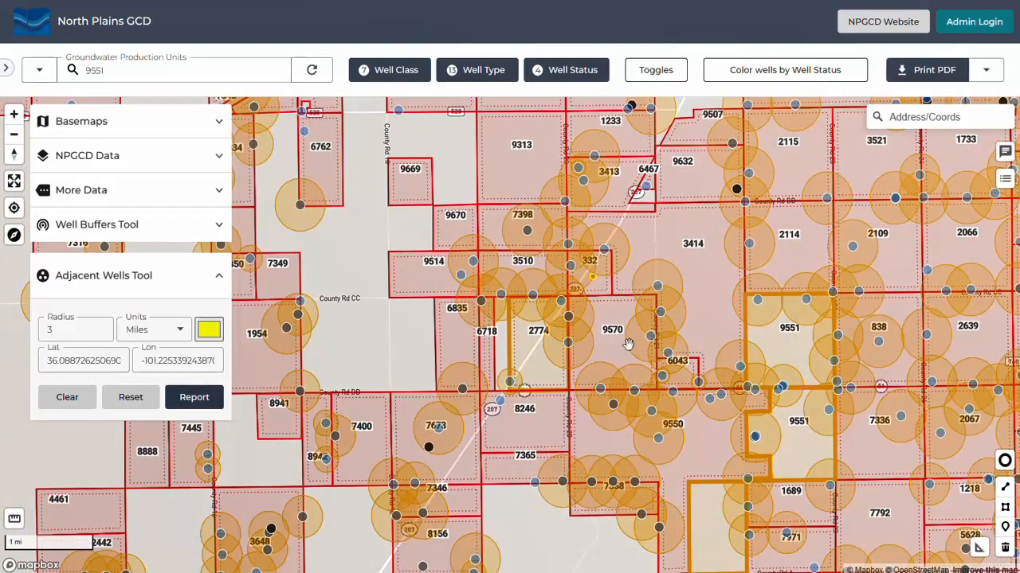
left_click(194, 397)
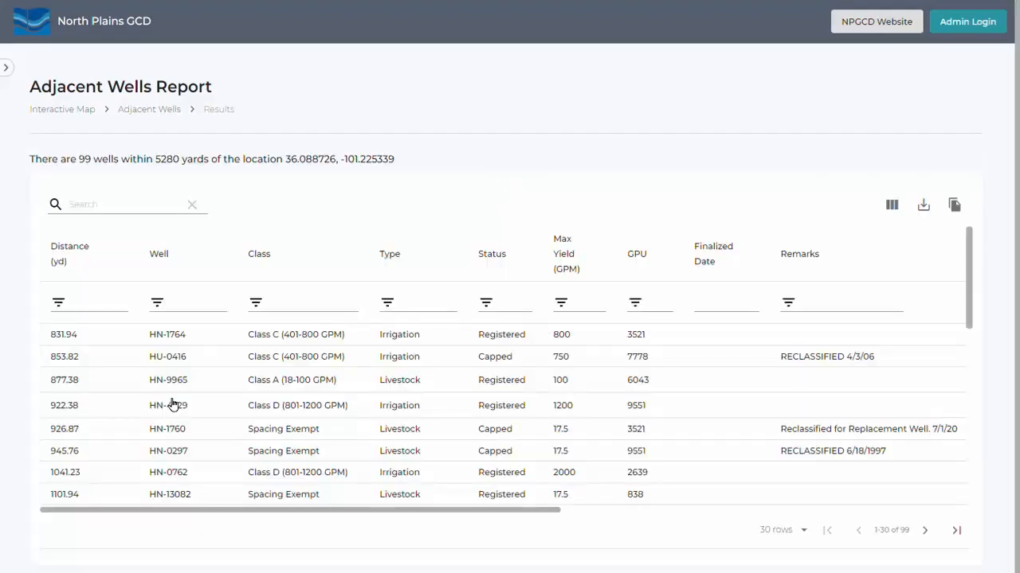
Step: Examine the Adjacent Wells Report's rows and columns, including Remarks, State Links, Latitude and Longitude
scroll(199, 446, "down", 1)
left_click_drag(239, 510, 583, 492)
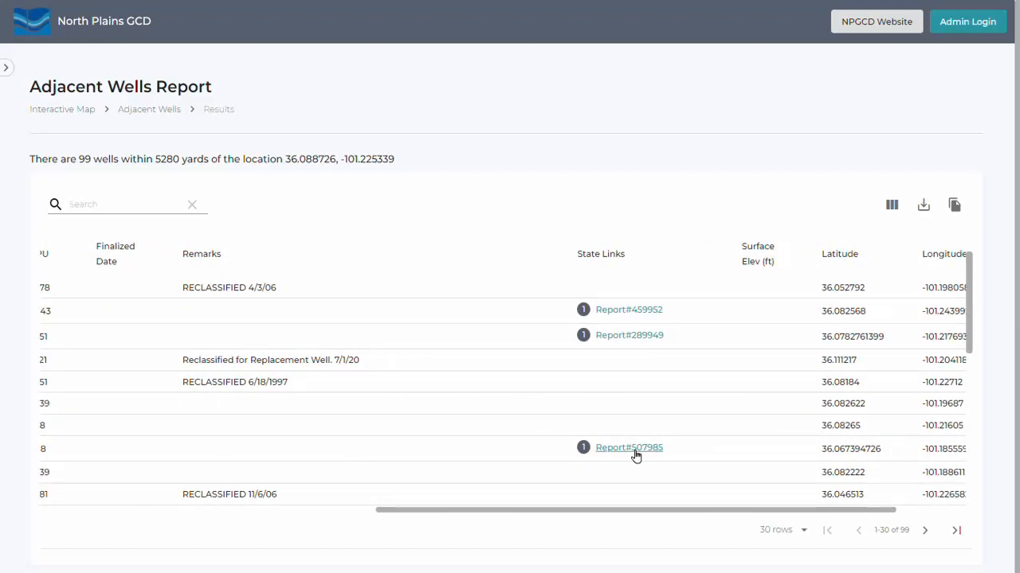
left_click_drag(598, 510, 321, 509)
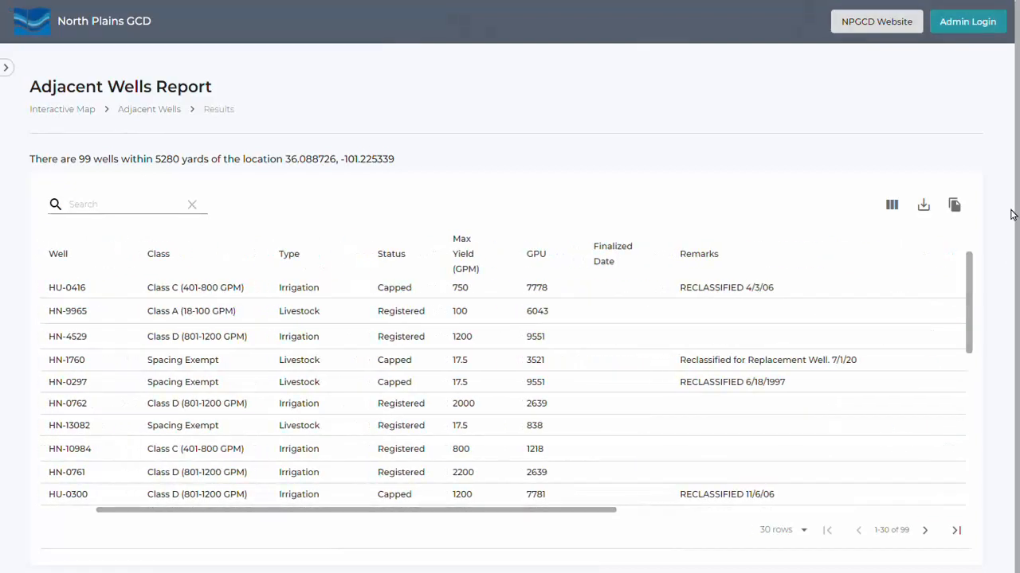
Step: View the report's CSV export option and list of add-or-remove columns, and copy the table data
left_click(922, 212)
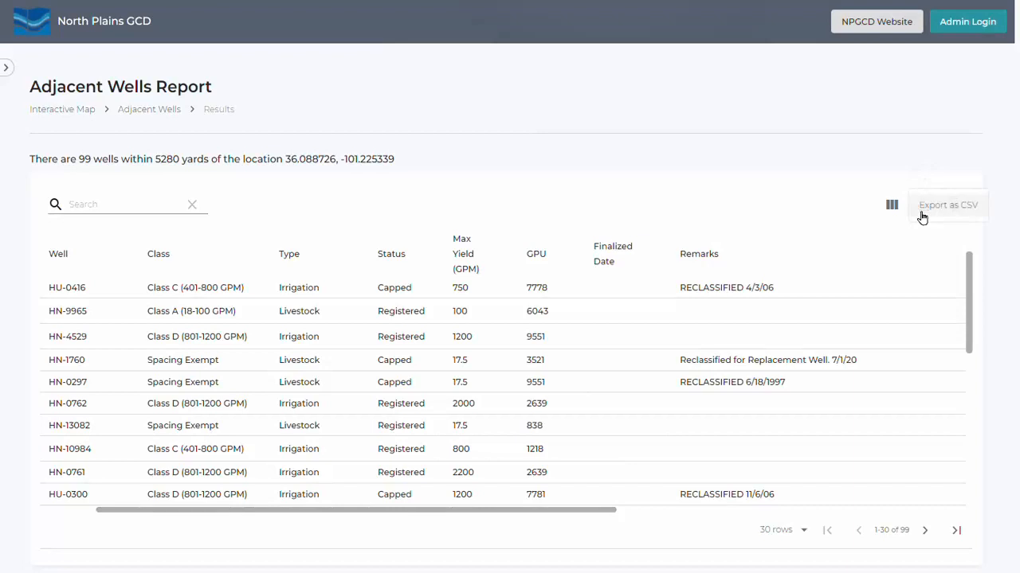
left_click(842, 160)
left_click(889, 209)
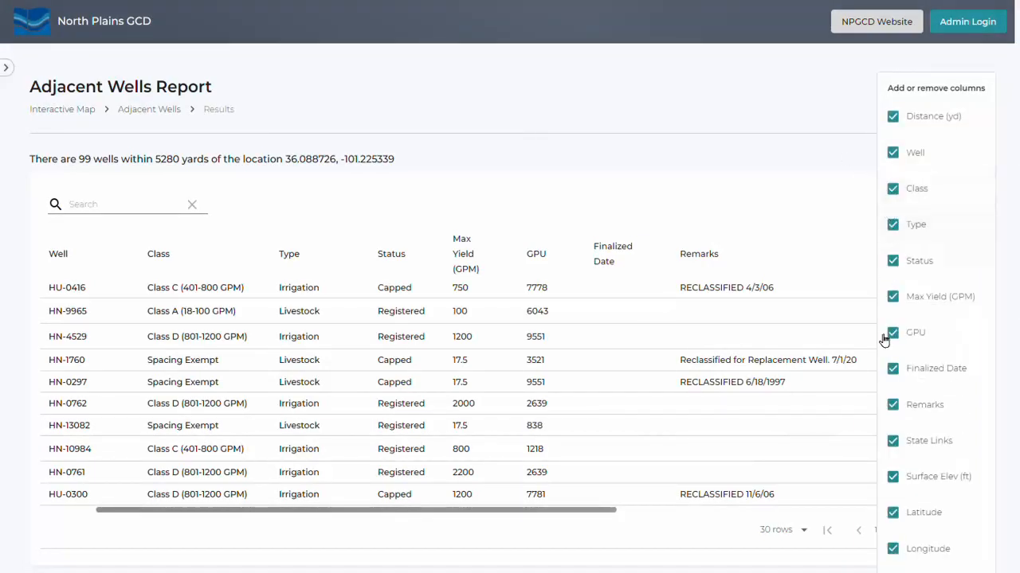
left_click(862, 248)
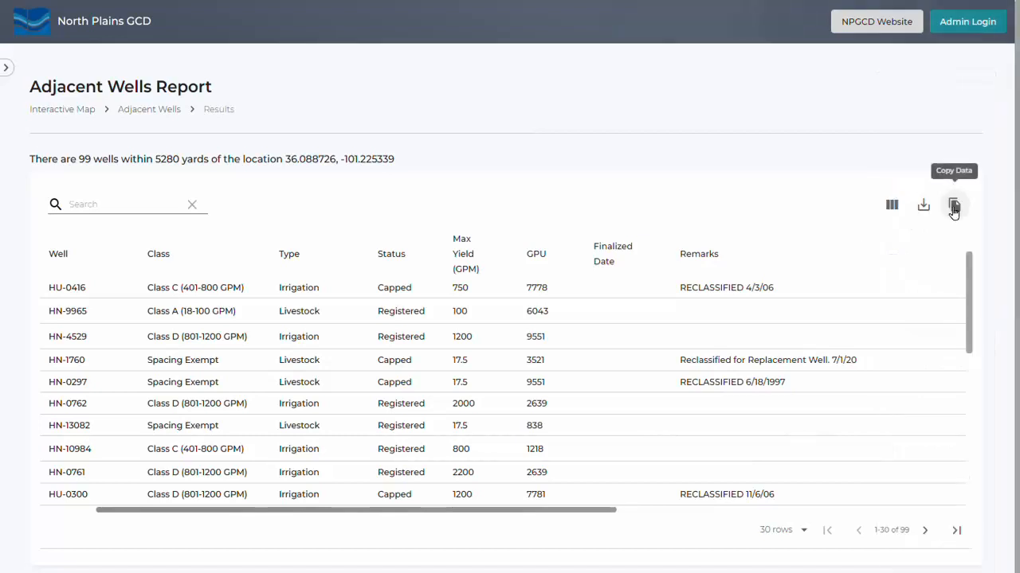
left_click(953, 207)
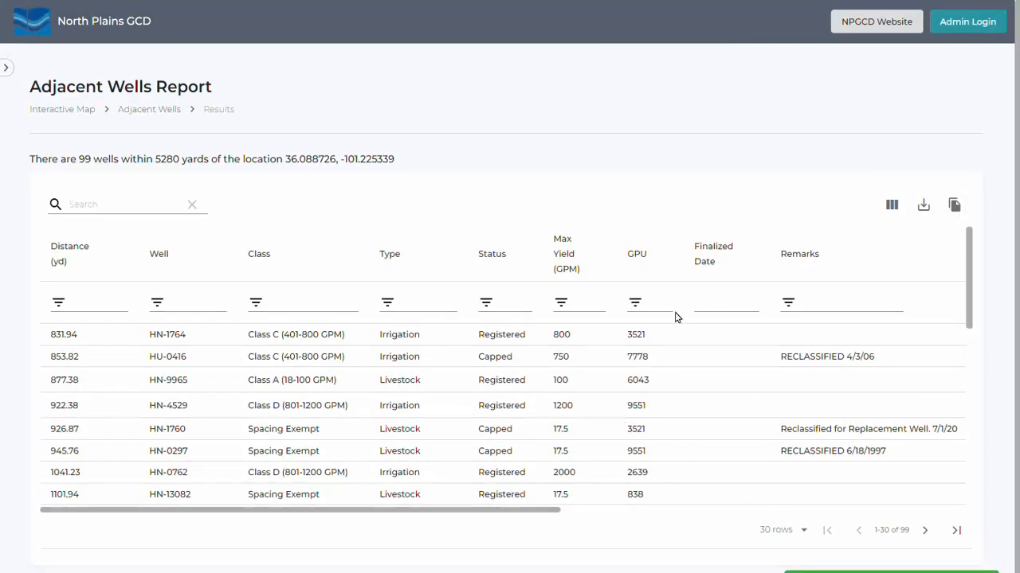
Step: Return to the interactive map from the Adjacent Wells Report and go to the NPGCD Website
left_click(7, 73)
left_click(48, 93)
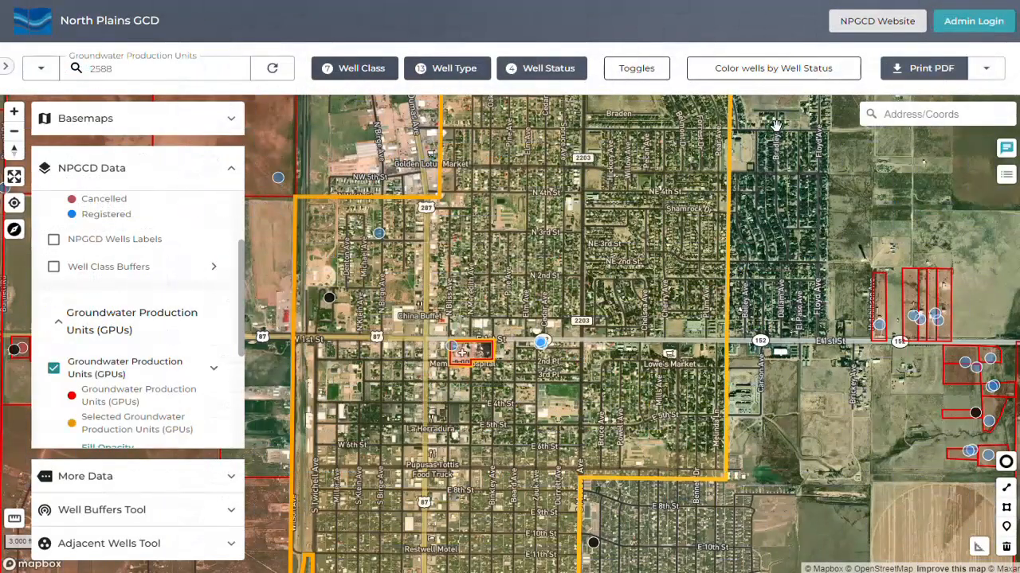
left_click(866, 26)
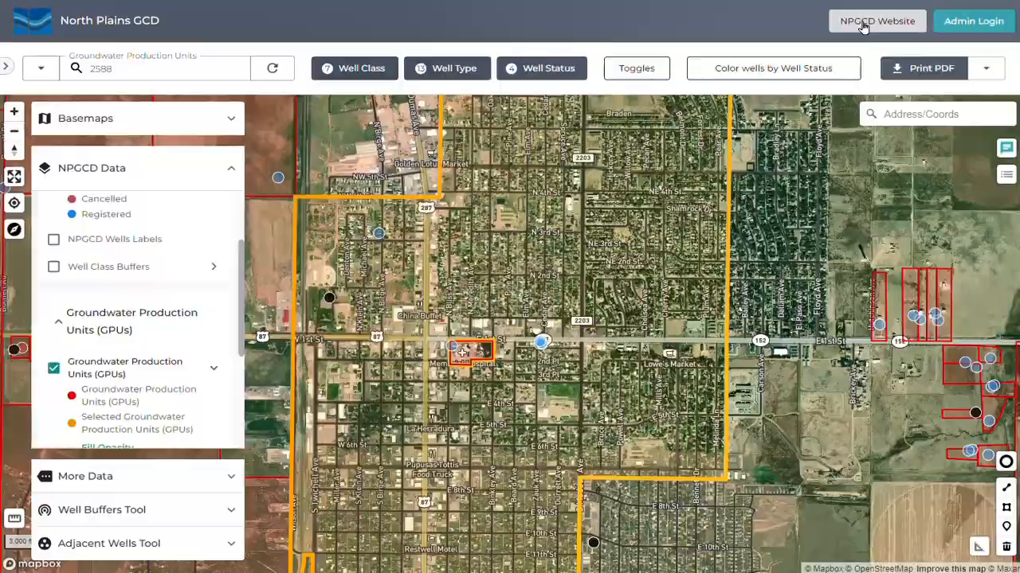